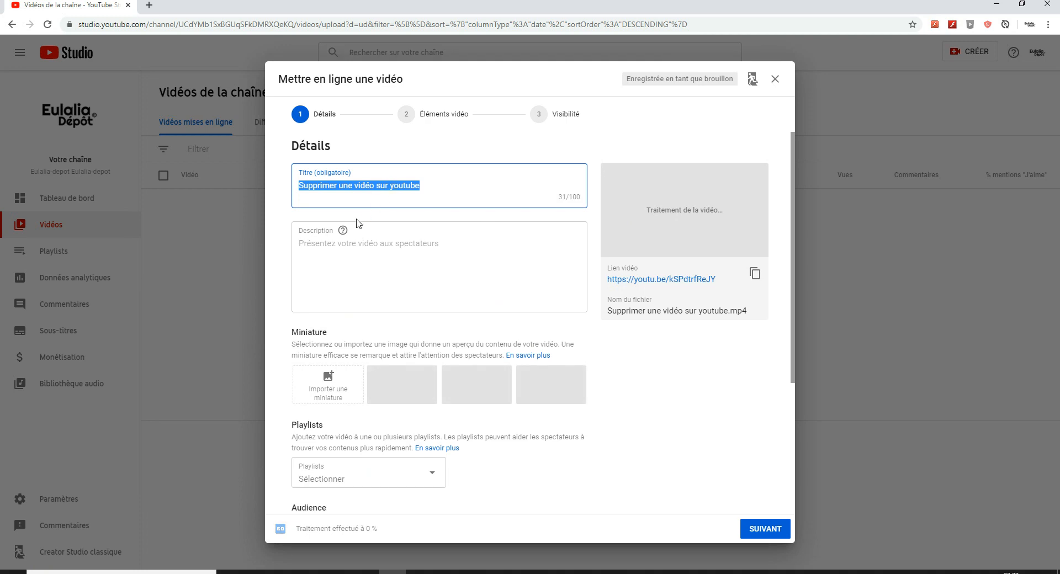
Enter the description "Supprimer une vidéo sur youtube" with a second line "Abbonez-vous à ma chaîne", and choose the first suggested thumbnail.
left_click(353, 251)
type("Supprimer une vidéo sur youtube")
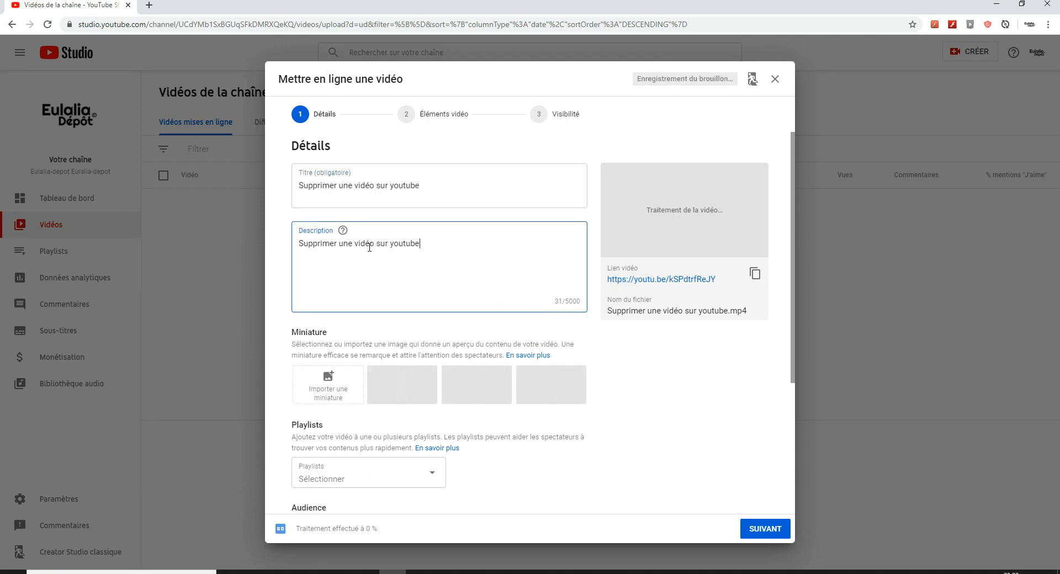
key("Return")
type("Abbonez-vous à ma chaîne")
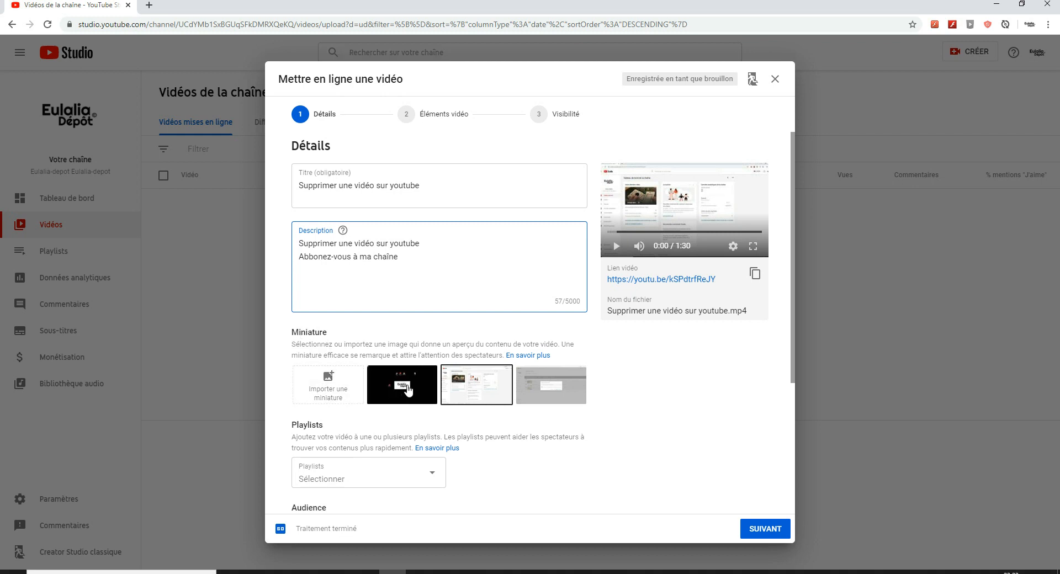
left_click(404, 388)
Add the video to the existing playlist "Les vidéos sur youtube comment faire".
scroll(373, 391, "down", 2)
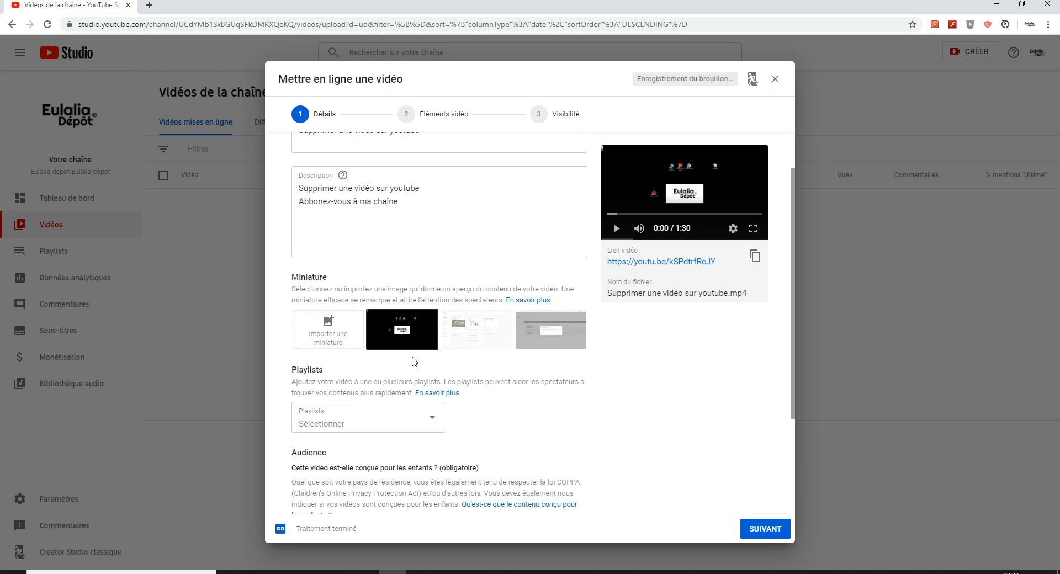
scroll(559, 382, "down", 2)
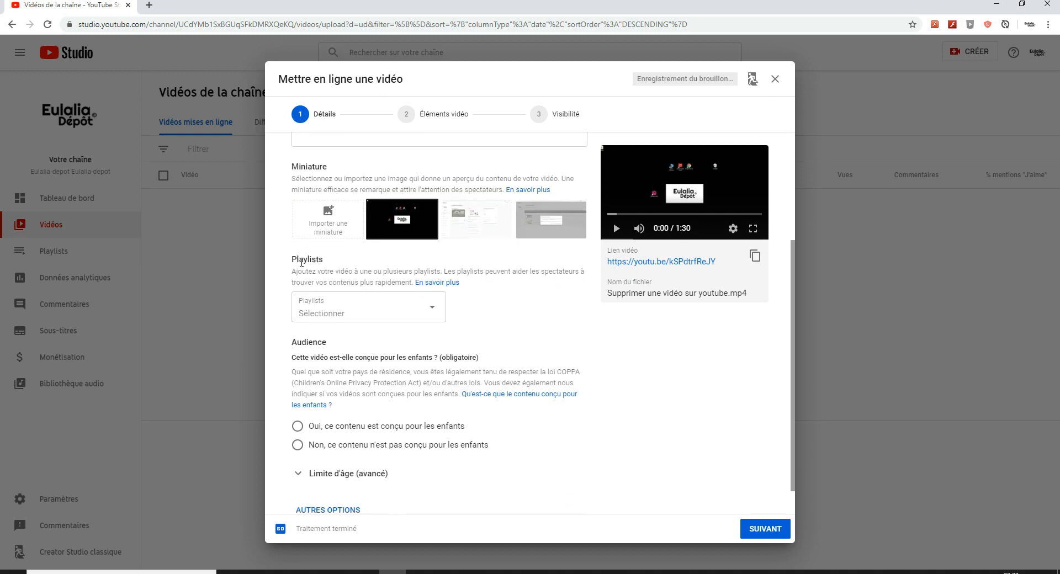
left_click(378, 314)
left_click(348, 492)
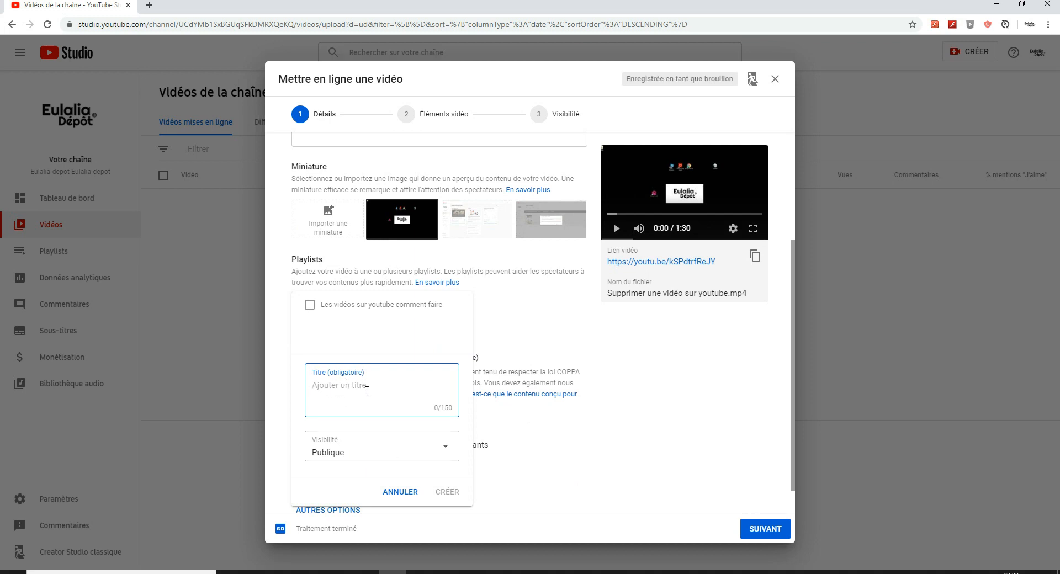
left_click(400, 493)
left_click(309, 305)
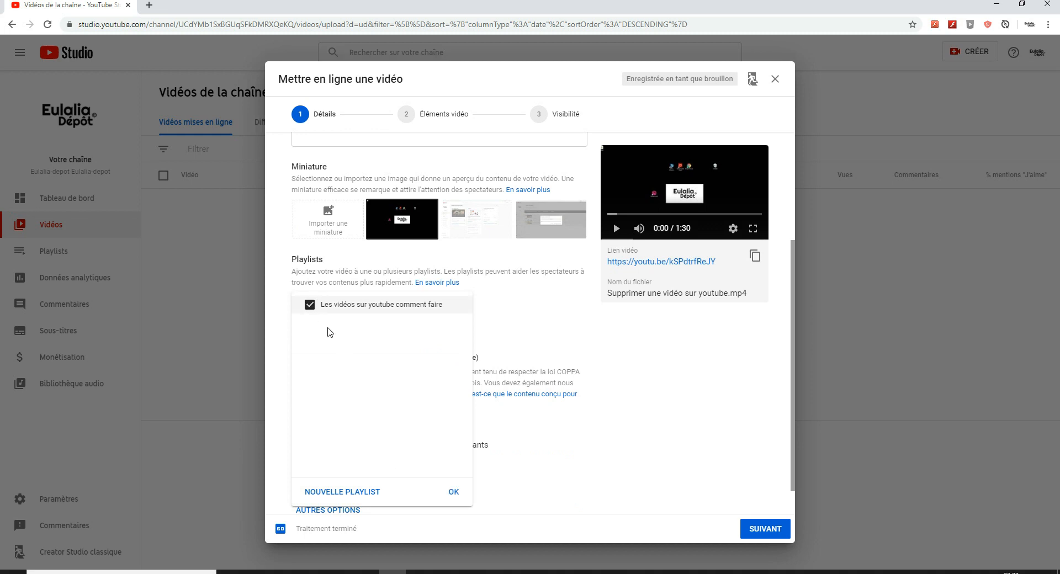
left_click(455, 494)
Mark the video as not made for children and expand the advanced age restriction settings.
scroll(395, 400, "down", 1)
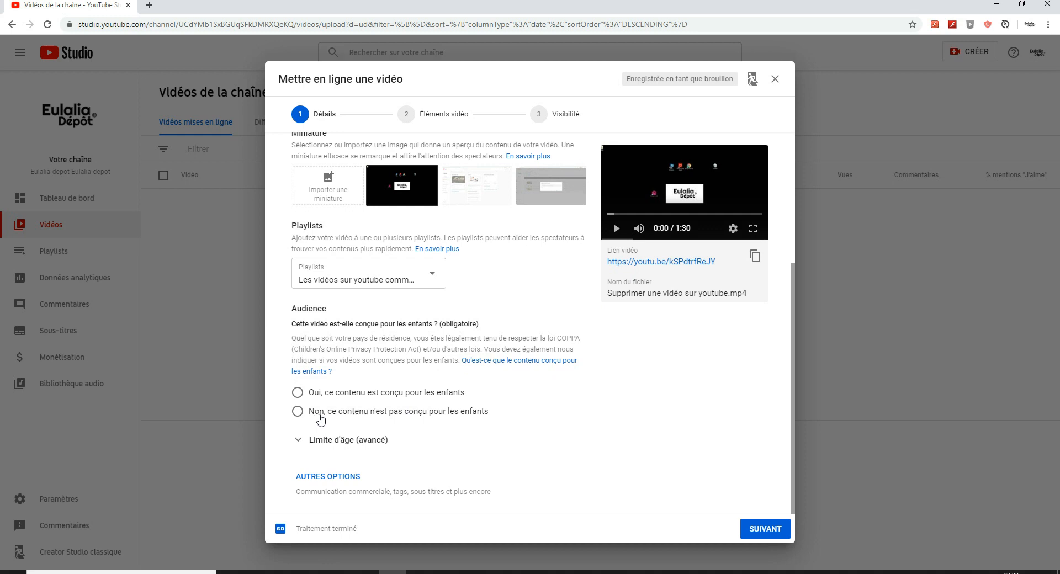
left_click(297, 412)
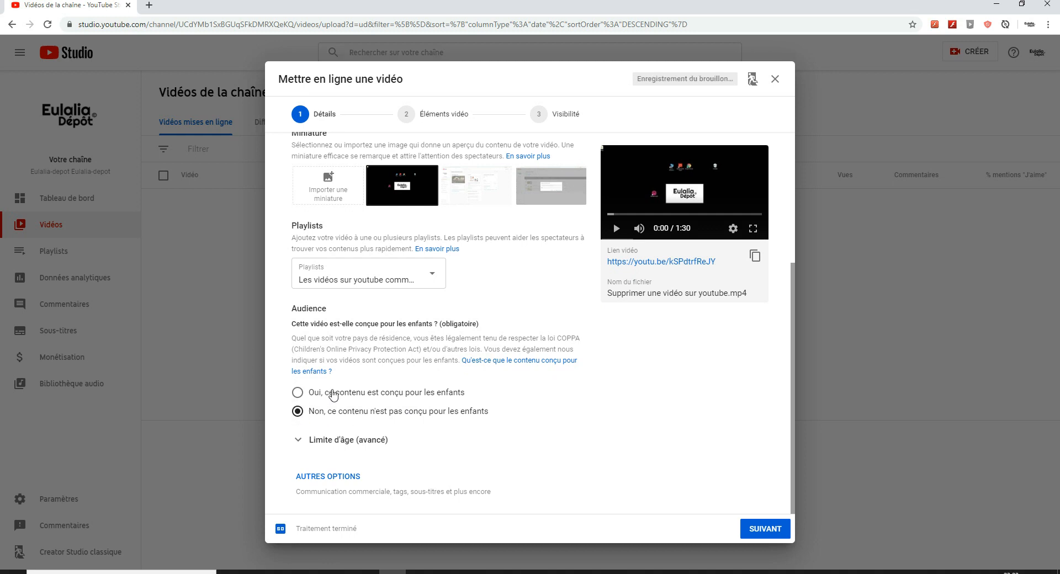
left_click(330, 442)
scroll(346, 435, "down", 2)
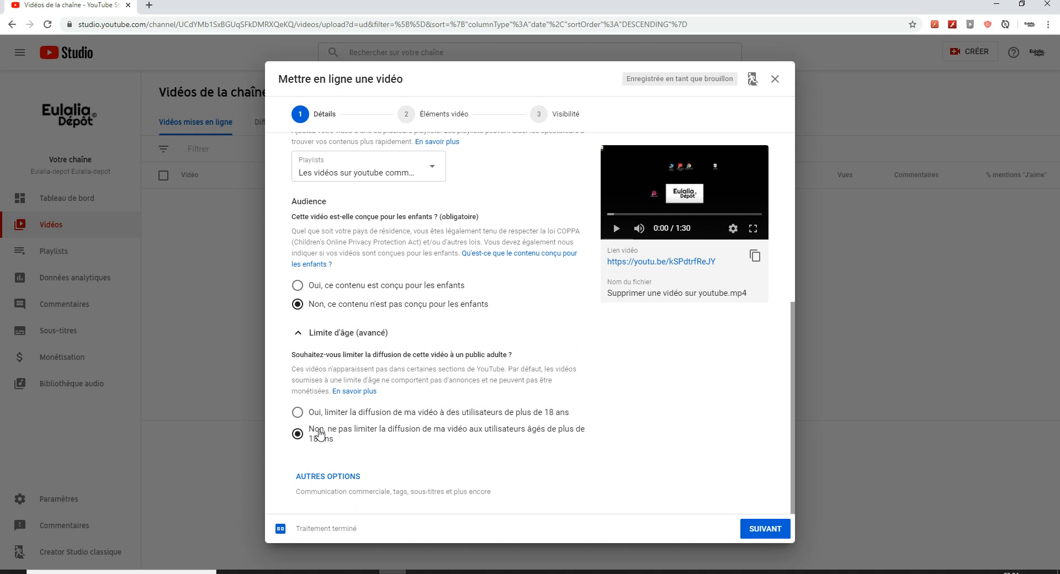
Show the additional video options and add the tags "Supprimer une vidéo sur youtube", "suppression vidéo" and "vidéo youtube".
left_click(337, 478)
scroll(371, 426, "down", 4)
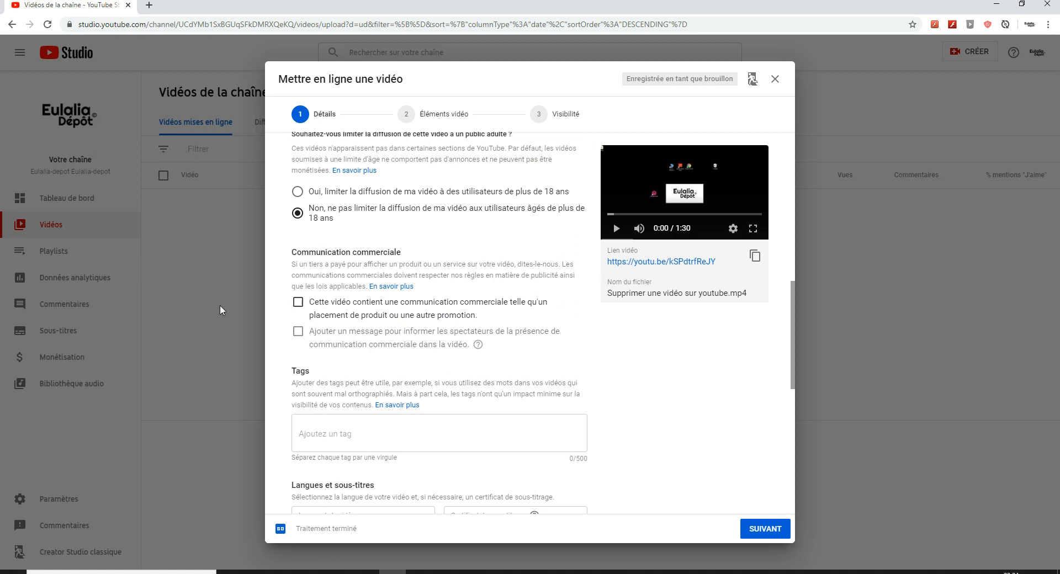
left_click(329, 432)
type("Supprimer une vidéo sur youtube")
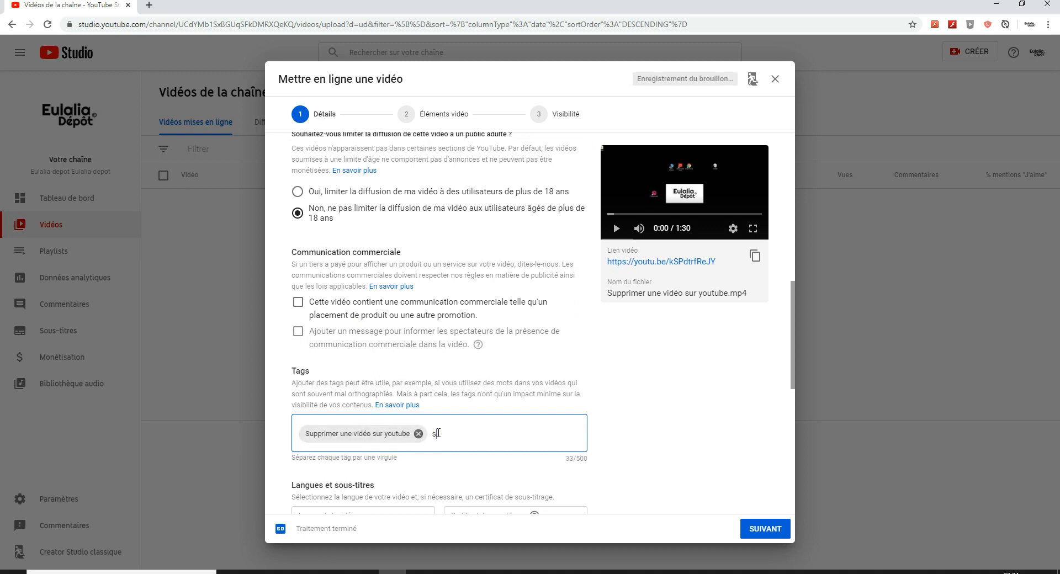
type("suppression vidéo")
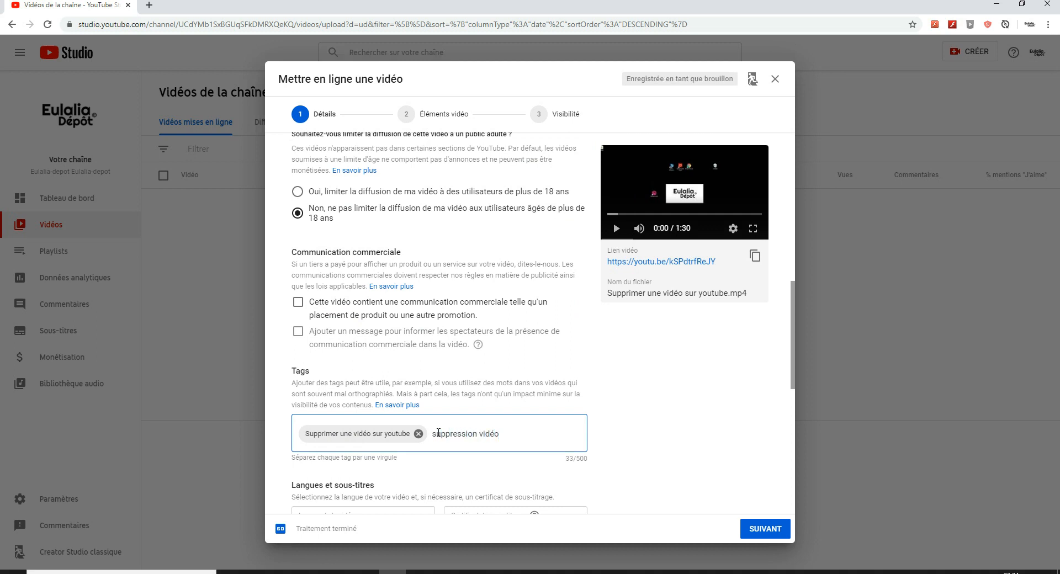
key("Return")
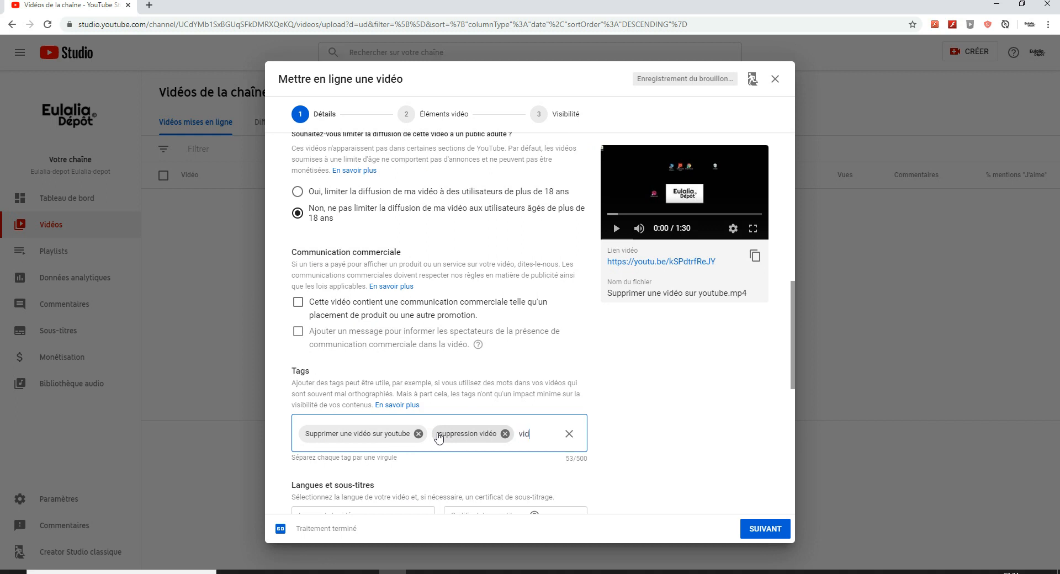
type("vidéo youtube")
key("Return")
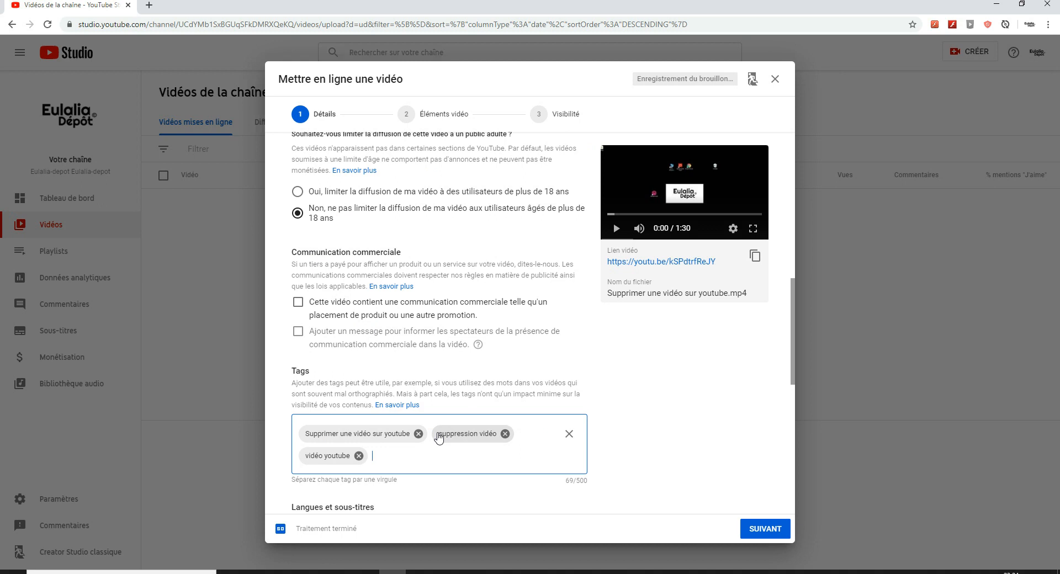
Set the video language to Français.
scroll(431, 390, "down", 2)
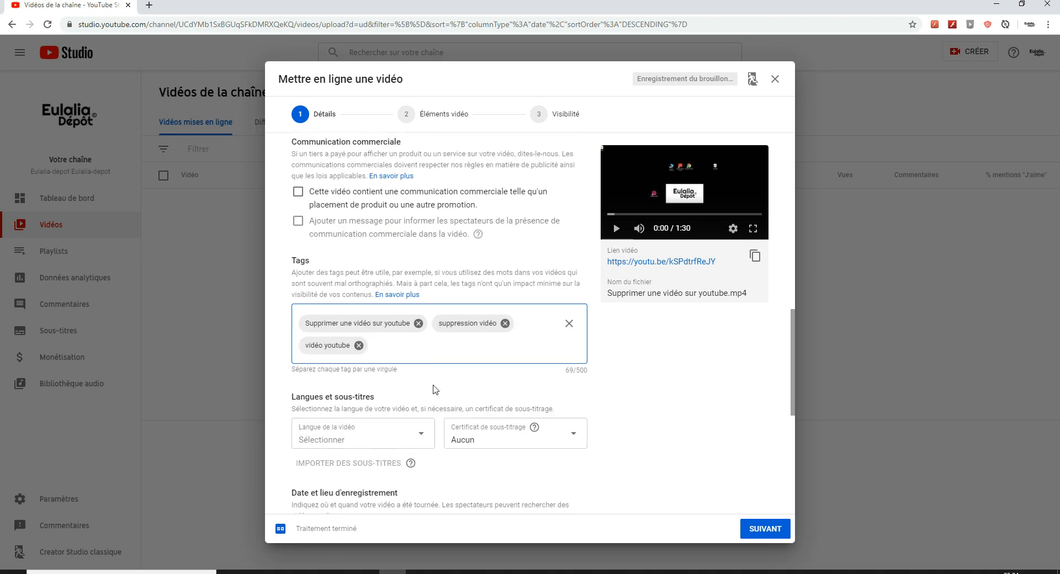
left_click(404, 433)
scroll(350, 265, "down", 15)
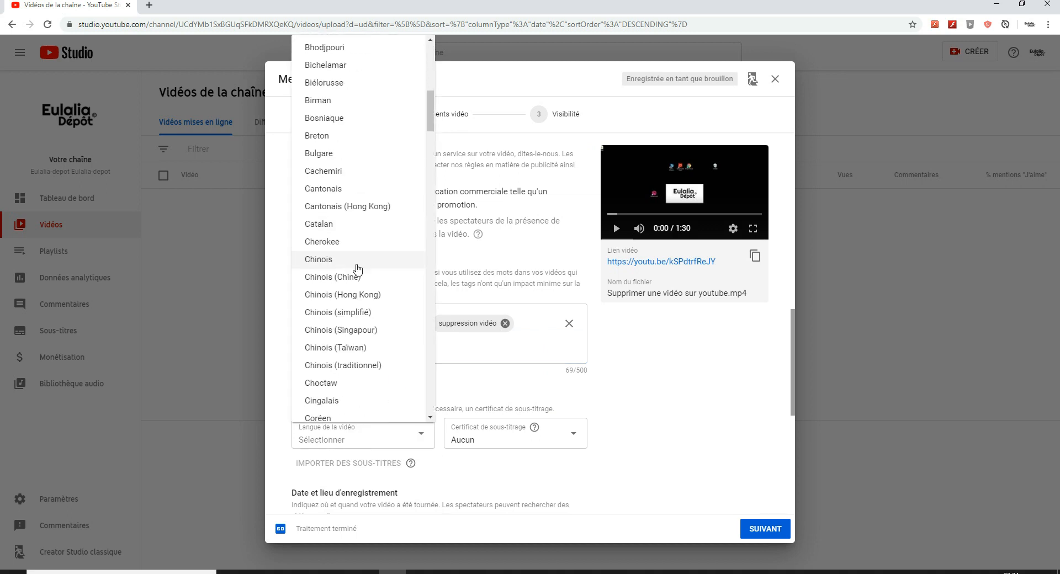
left_click(335, 350)
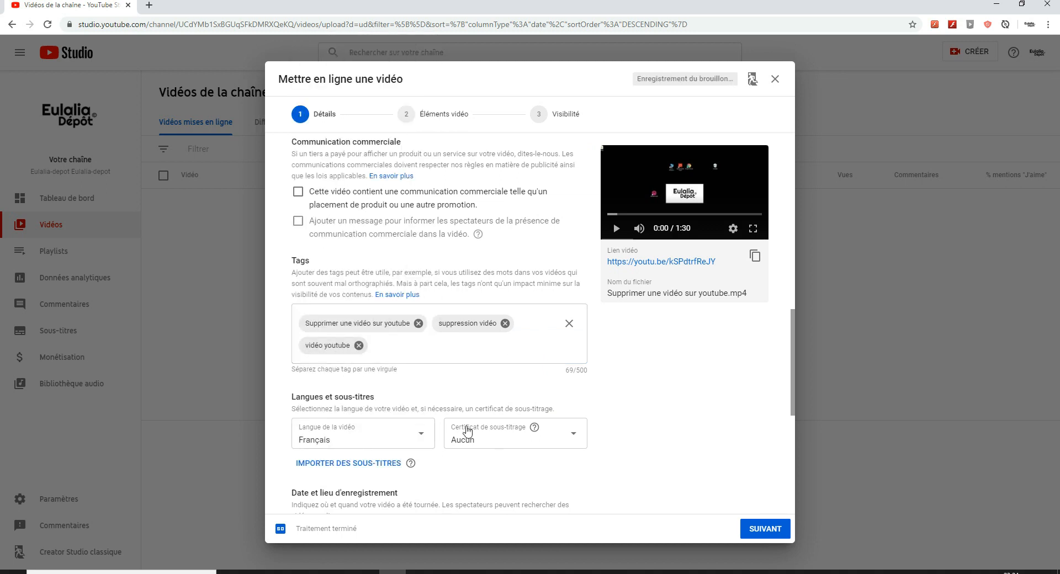
Set the recording date to 16 févr. 2020 and the filming location to Lille.
scroll(563, 430, "down", 2)
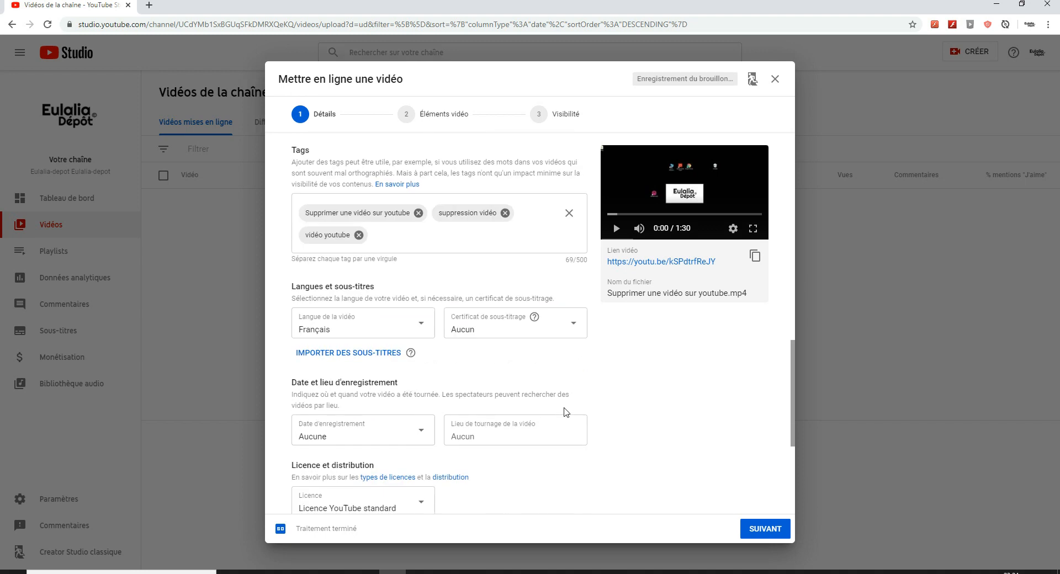
left_click(394, 435)
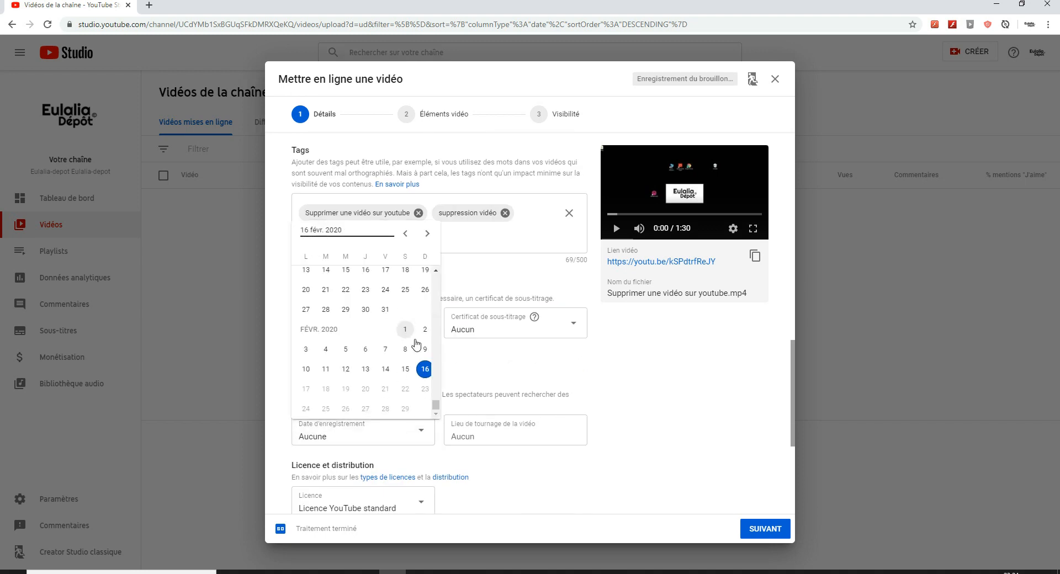
left_click(423, 370)
left_click(467, 436)
type("Lille")
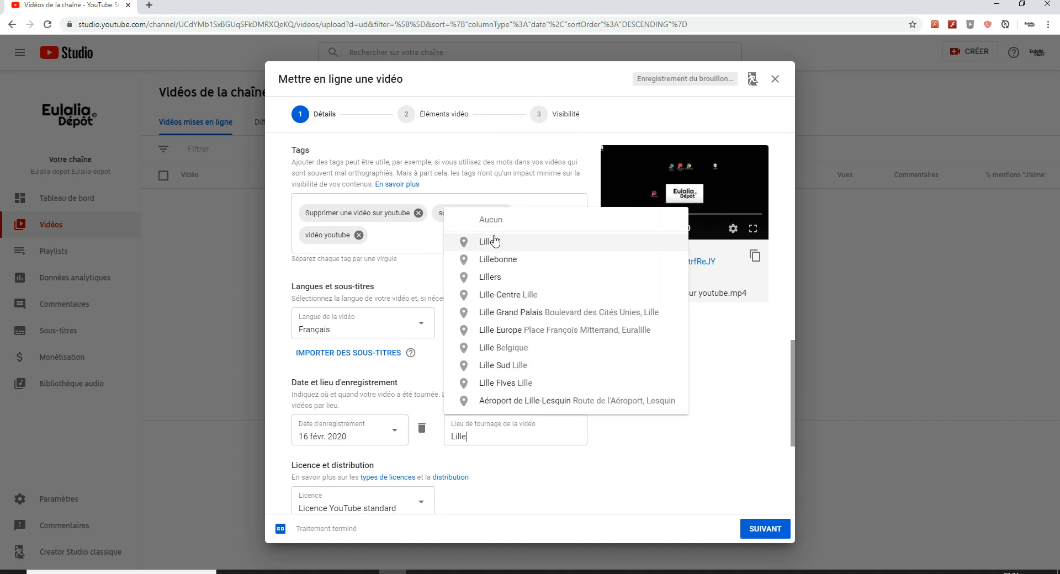
left_click(481, 239)
Choose People et blogs as the video category and proceed to the video elements stage.
scroll(416, 369, "down", 3)
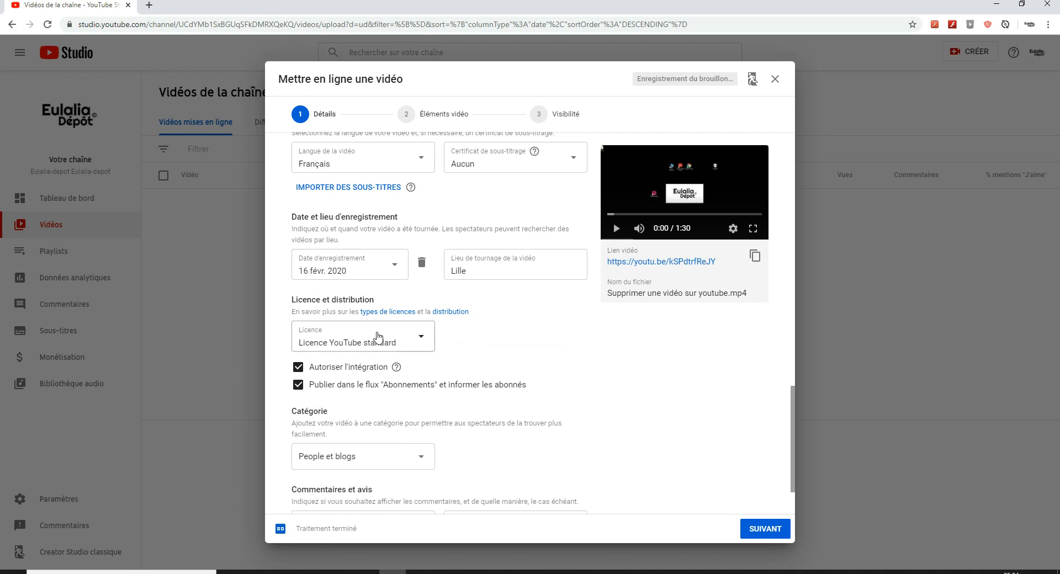
scroll(398, 393, "down", 1)
scroll(401, 390, "down", 1)
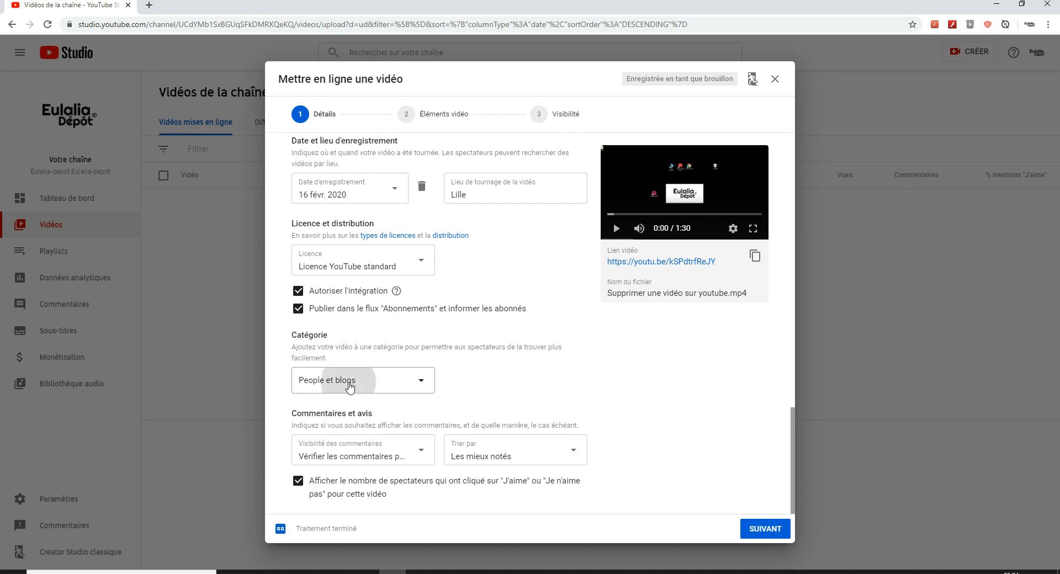
left_click(350, 388)
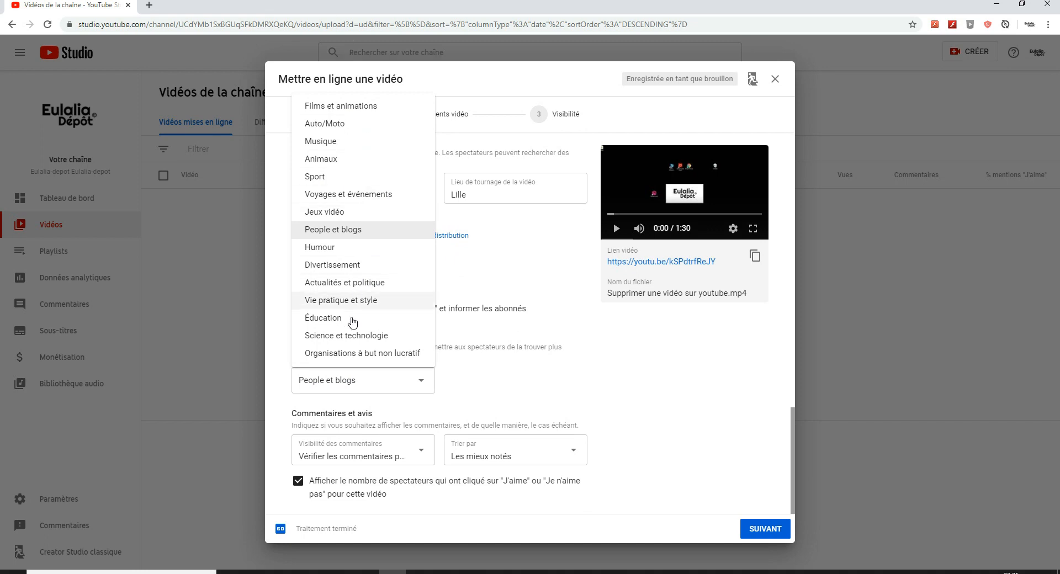
left_click(364, 233)
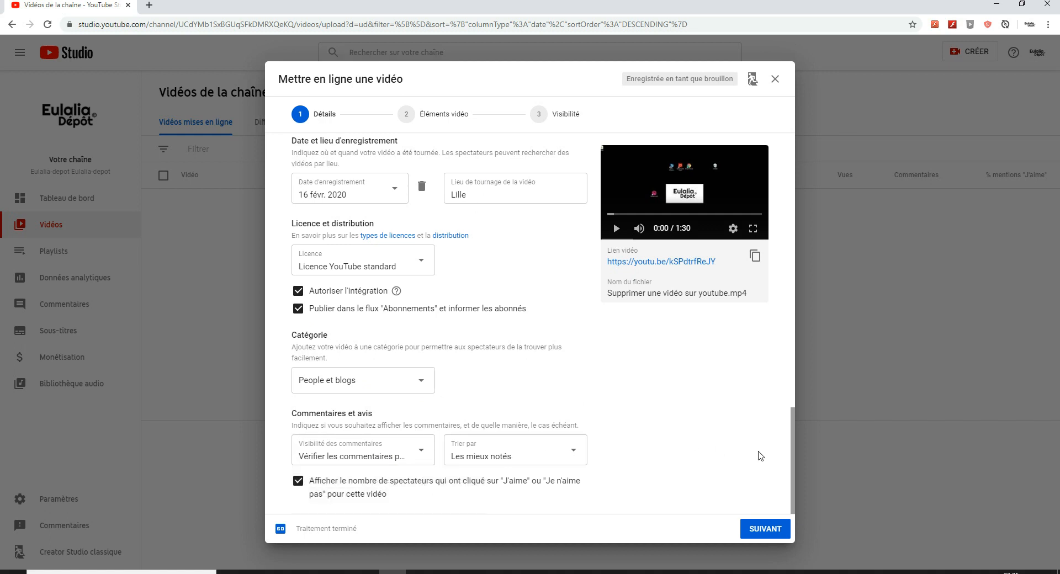
left_click(773, 529)
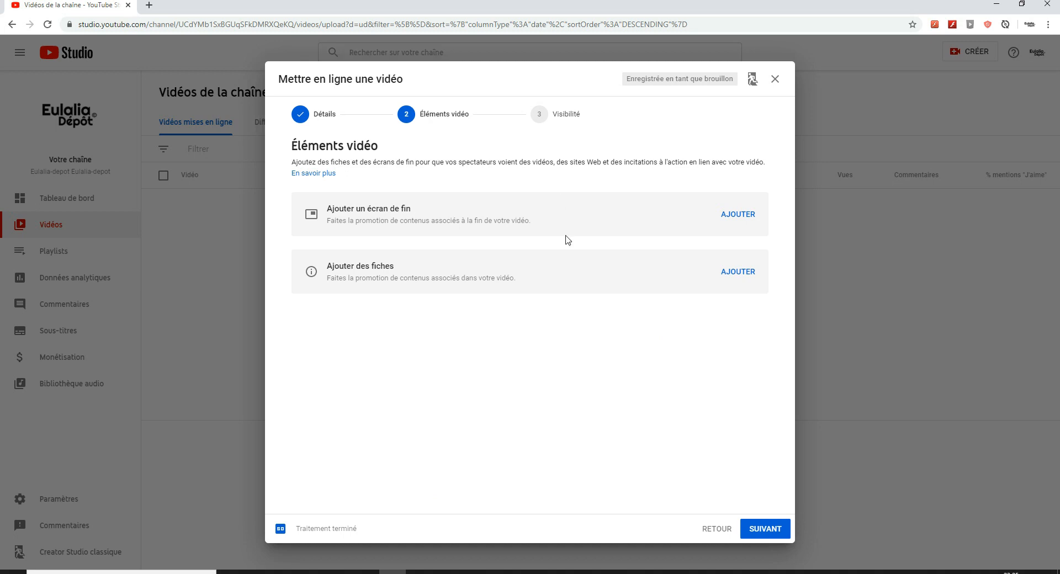
Open the end screen editor for the video and add a subscribe element.
left_click(739, 215)
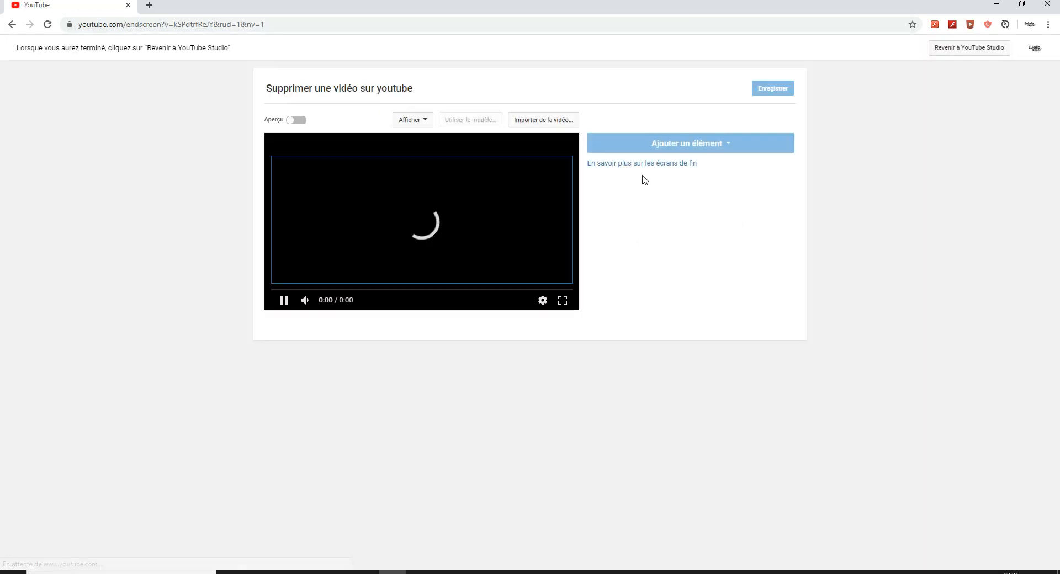
left_click(670, 146)
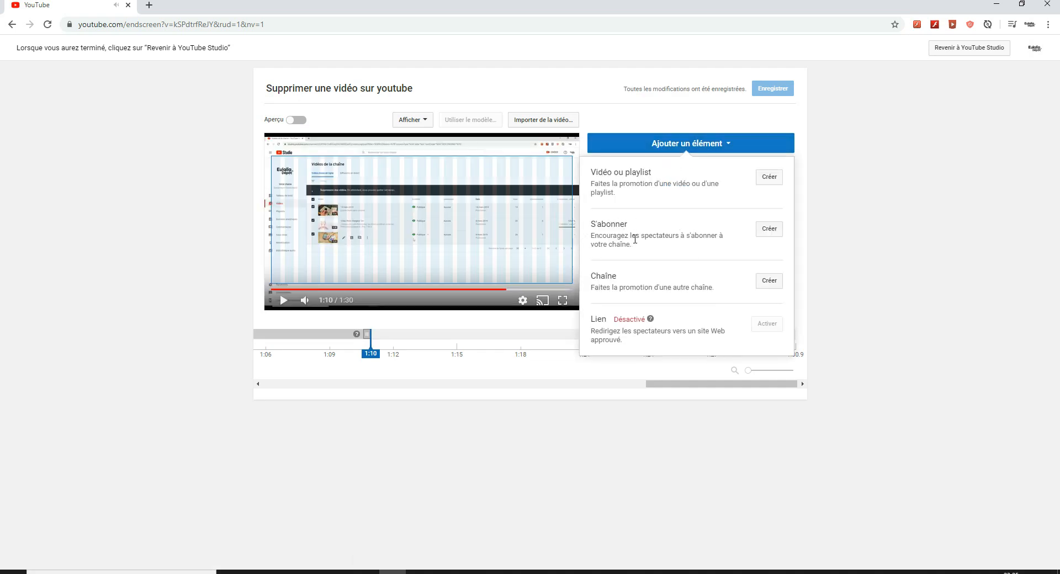
left_click(769, 228)
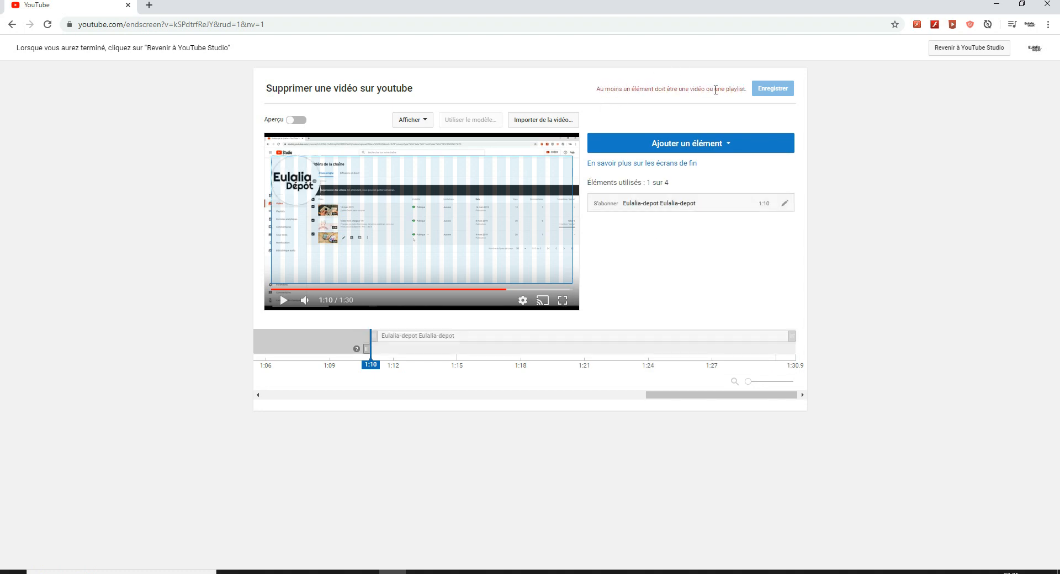
Try to add the latest uploaded video as an end screen element, and return to YouTube Studio without saving.
left_click(710, 143)
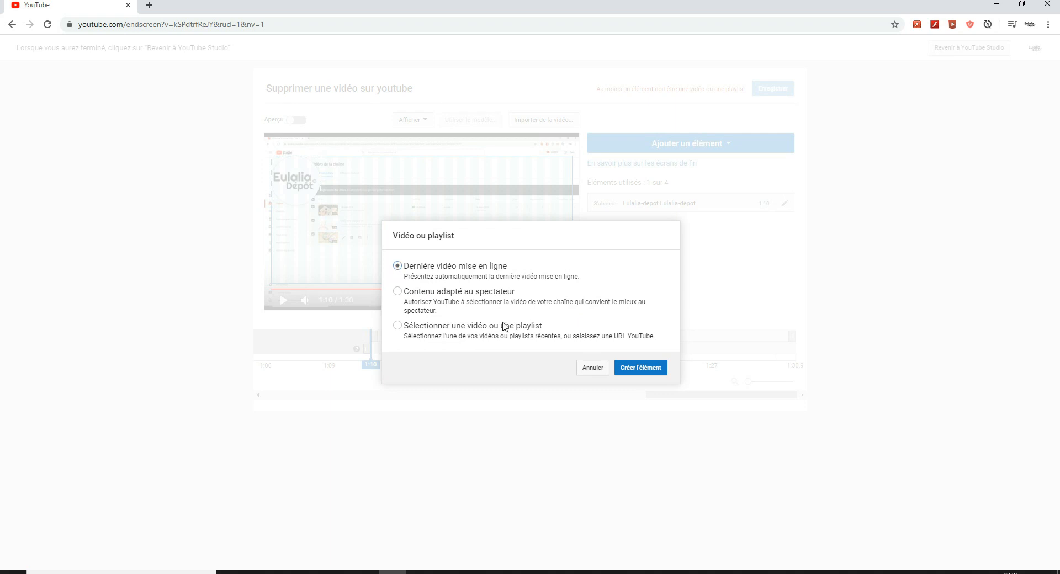
left_click(639, 367)
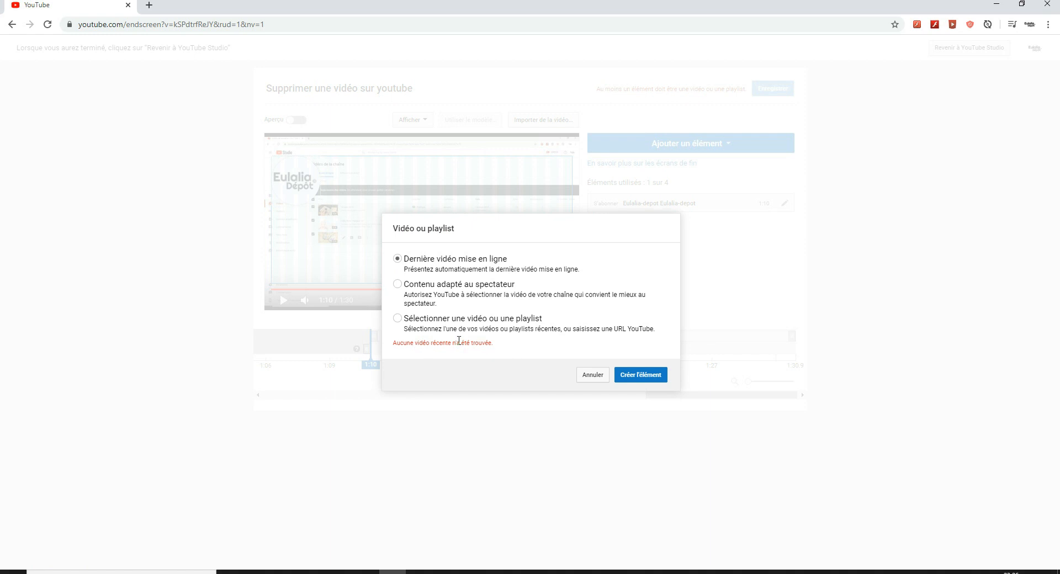
left_click(590, 378)
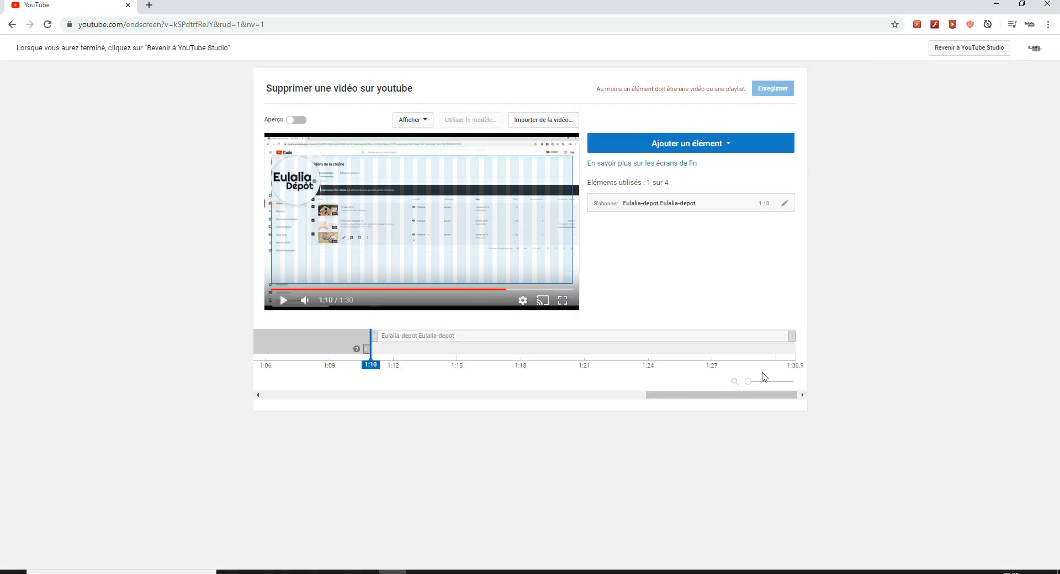
left_click(955, 58)
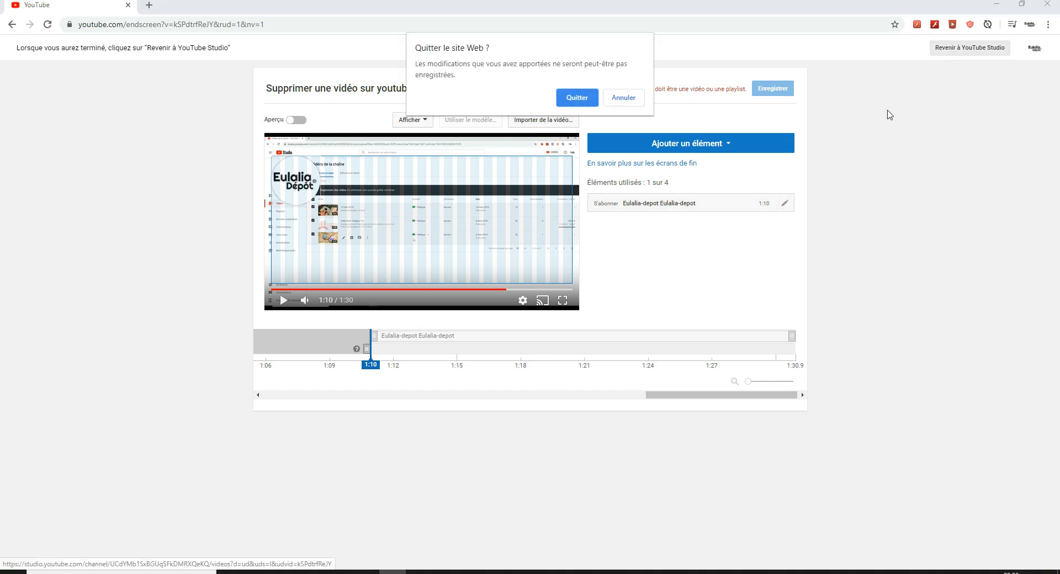
left_click(576, 98)
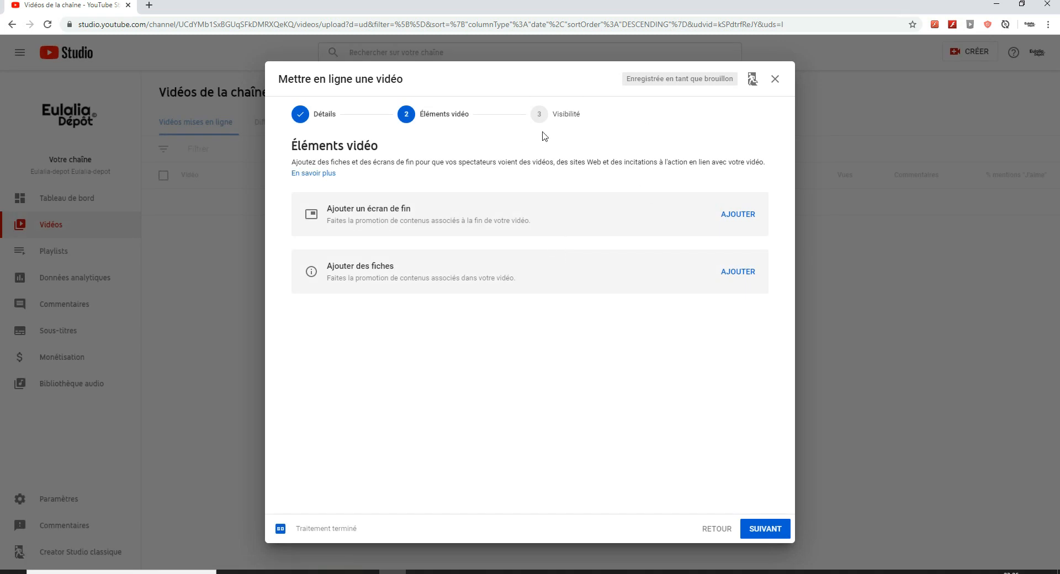
Proceed to the visibility stage and publish the video immediately with Publique visibility.
left_click(765, 529)
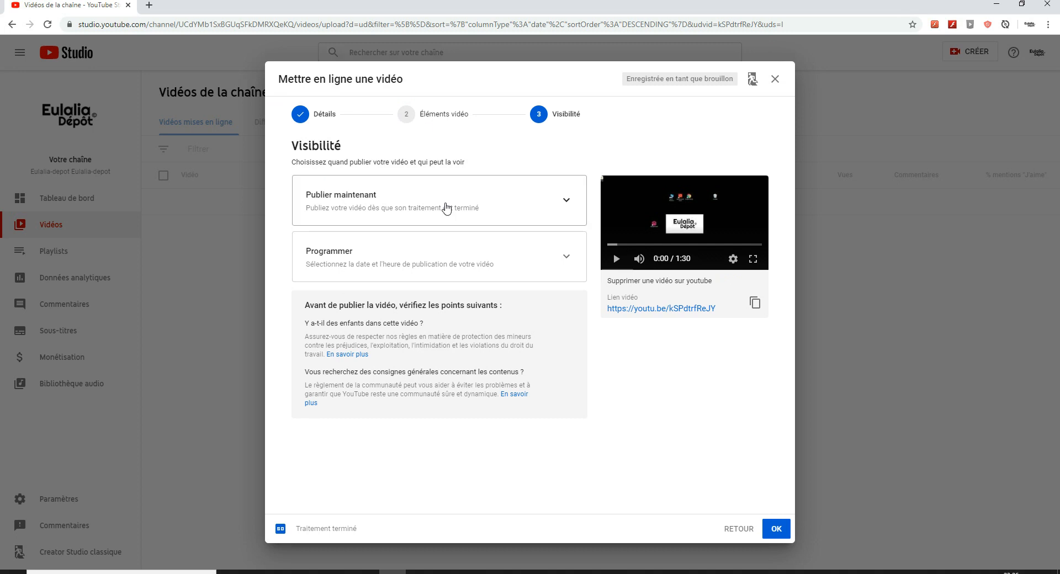
left_click(358, 209)
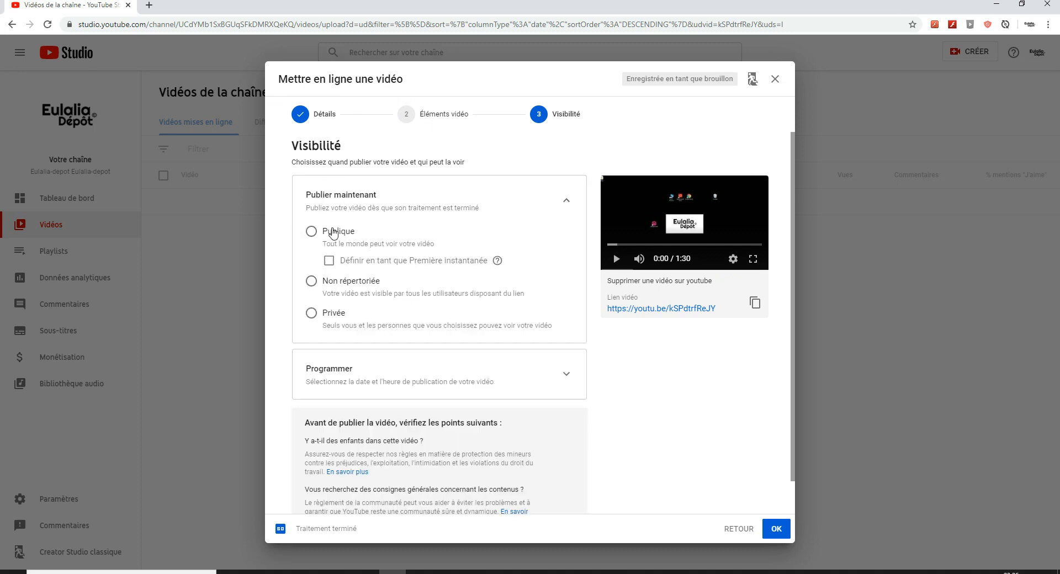
left_click(312, 234)
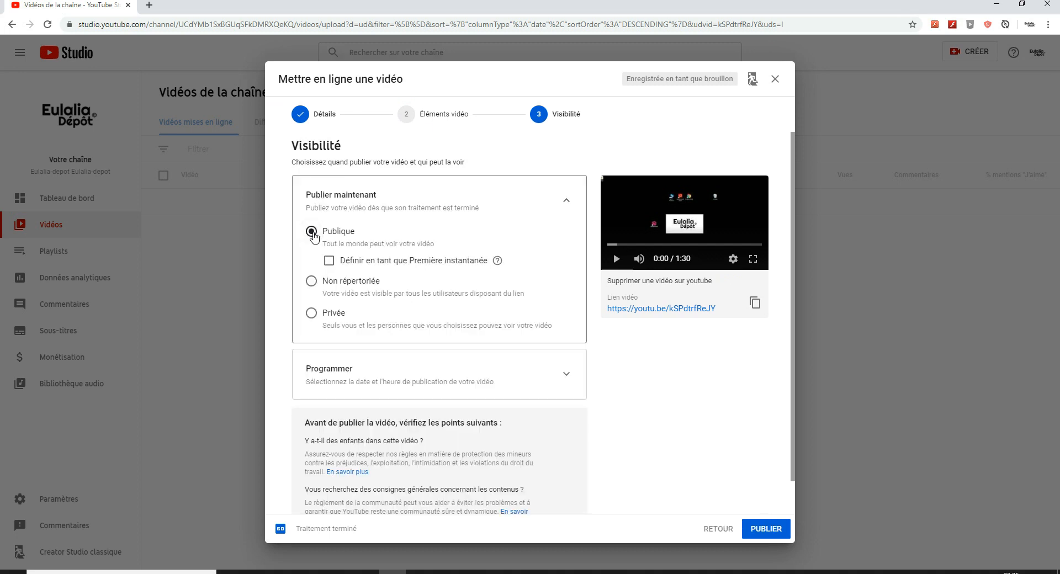
left_click(764, 530)
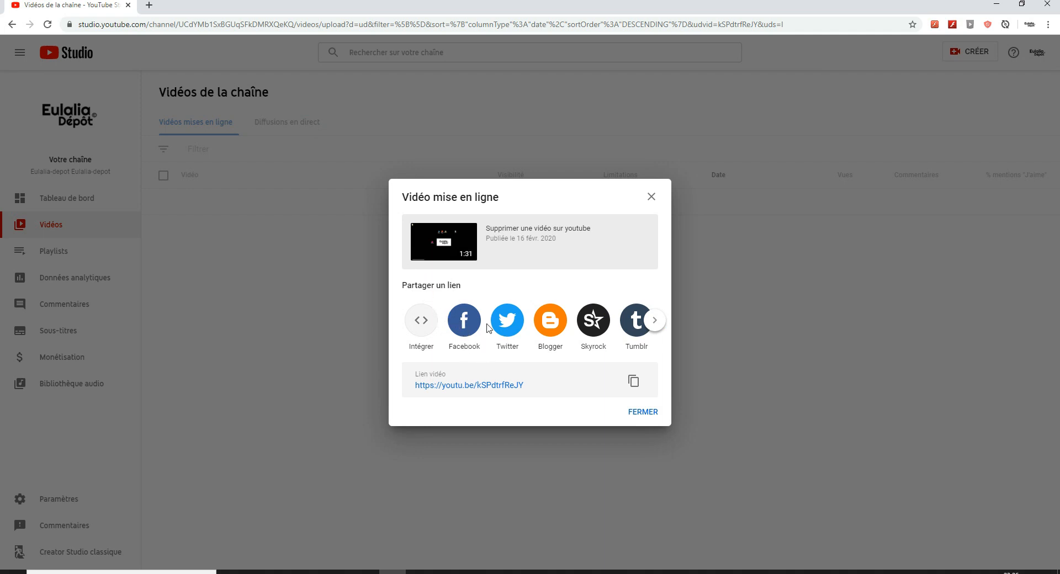
Look through the sharing options for the published video and close the confirmation dialog.
left_click(654, 321)
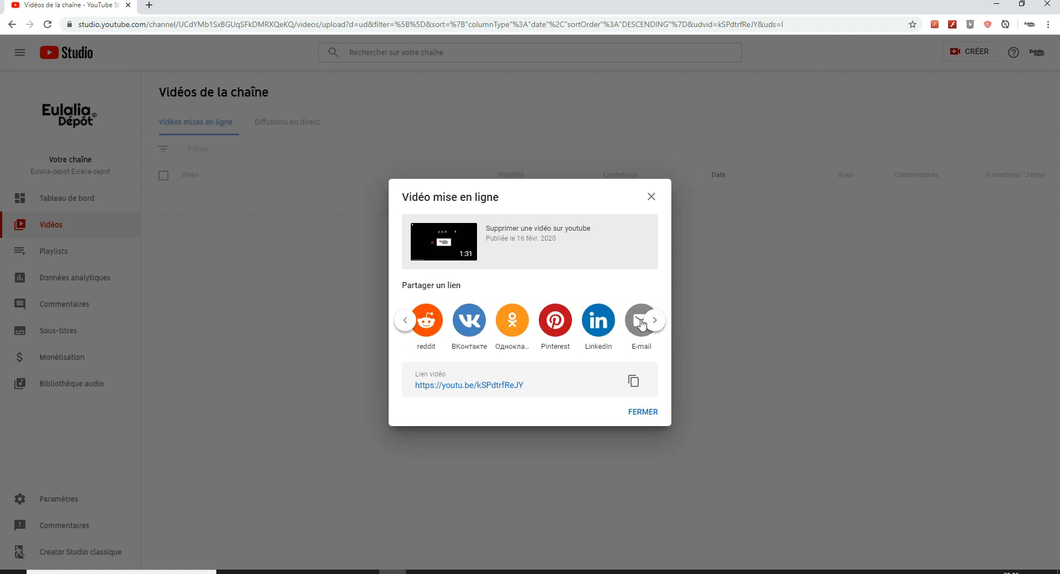
left_click(653, 324)
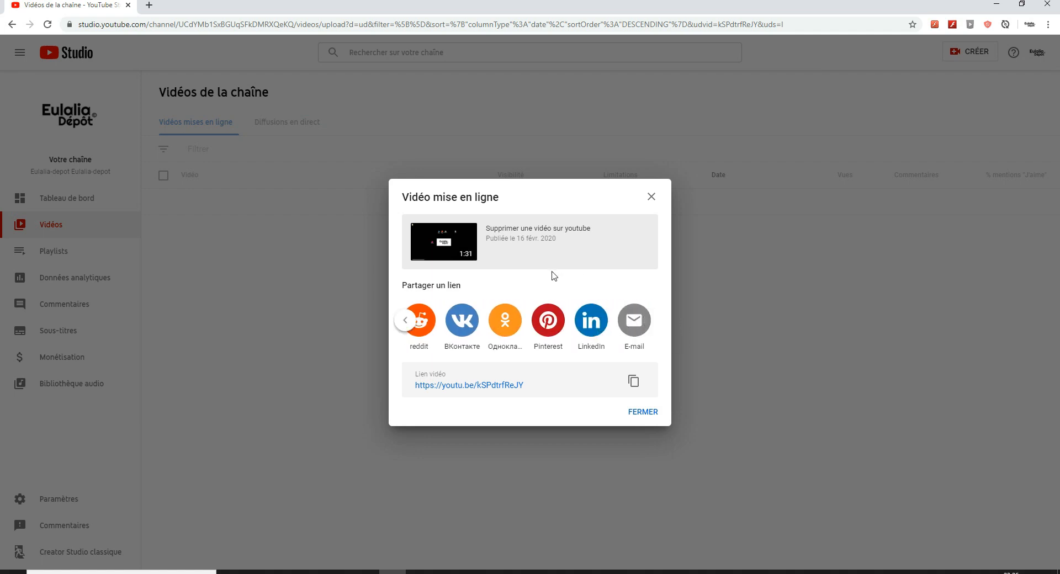
left_click(644, 415)
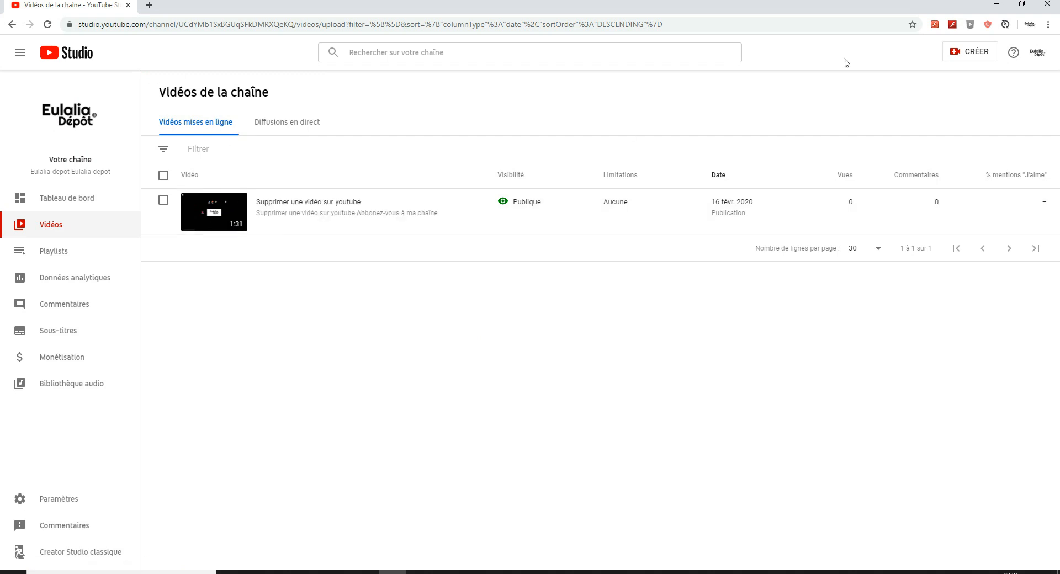
Go to the channel's public page and play the uploaded video "Supprimer une vidéo sur youtube".
left_click(1036, 53)
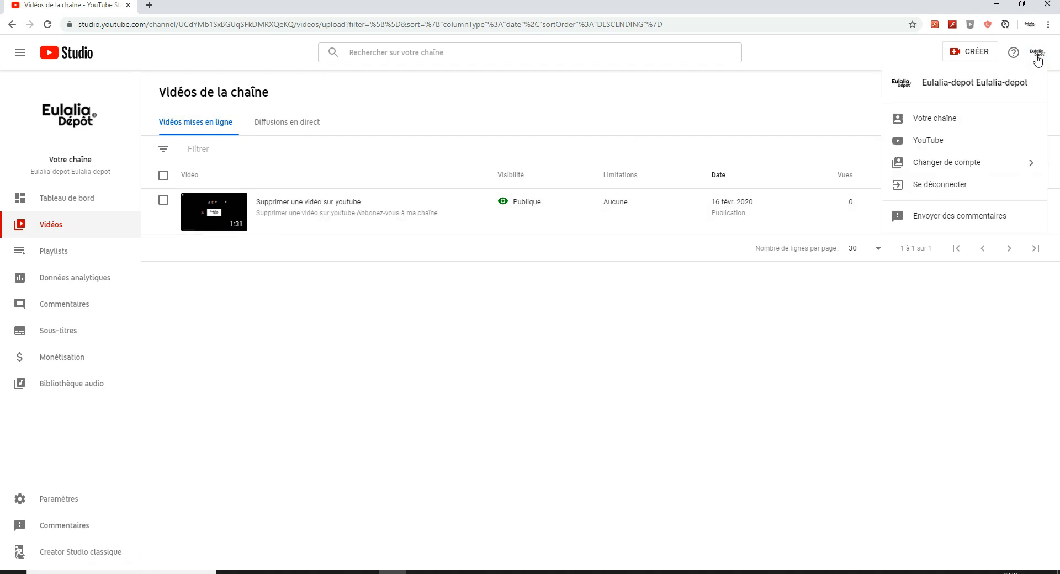
left_click(927, 118)
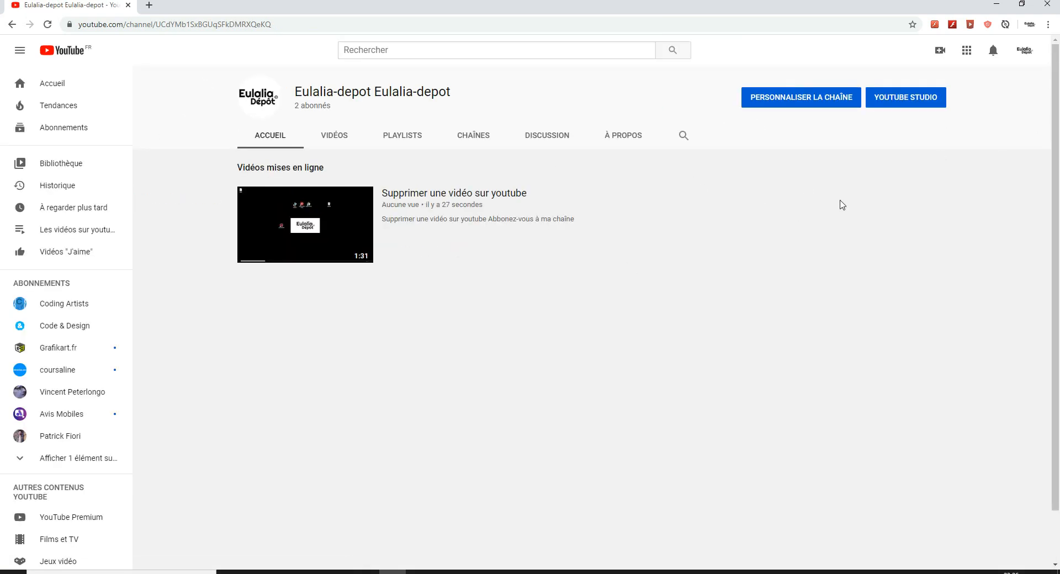
left_click(329, 233)
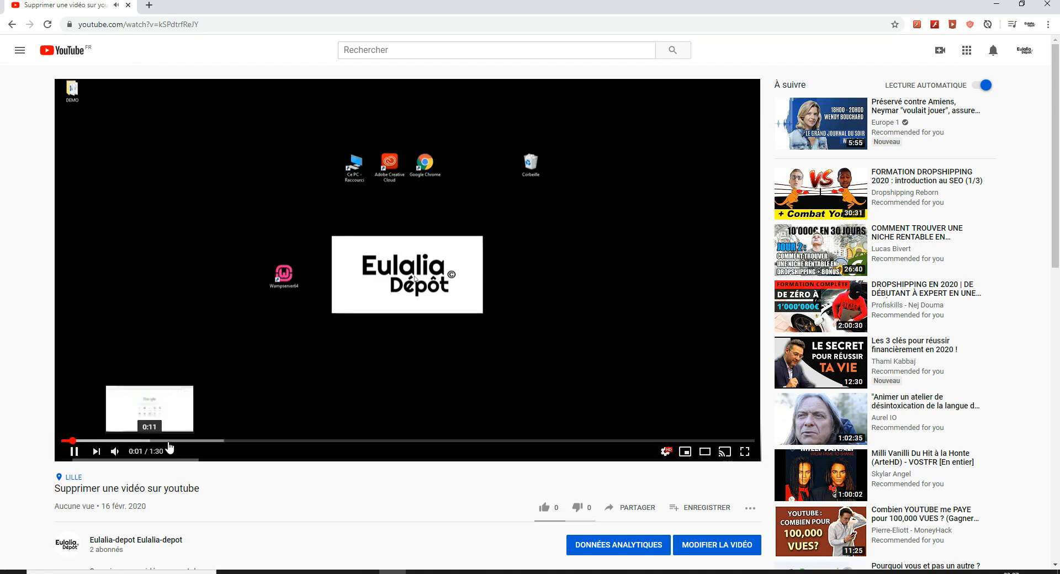
Review the video's details on its watch page and give it a like.
scroll(296, 472, "down", 2)
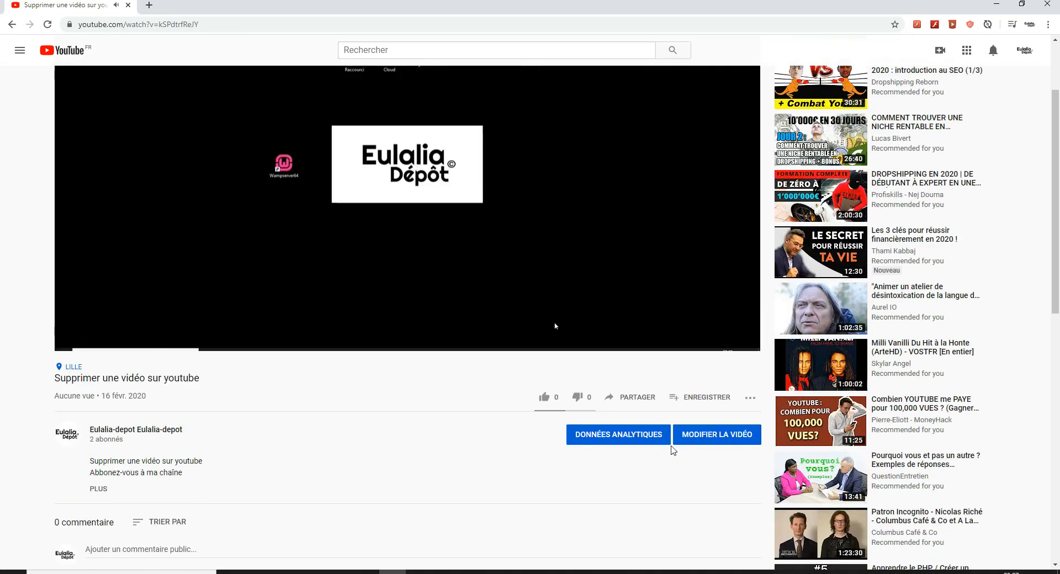
scroll(210, 484, "down", 1)
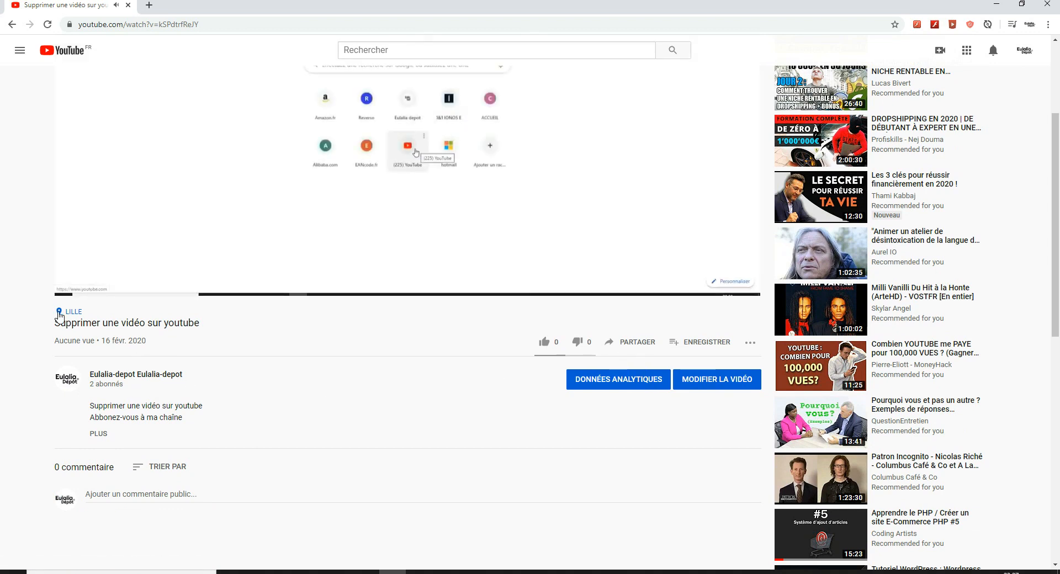
left_click(543, 342)
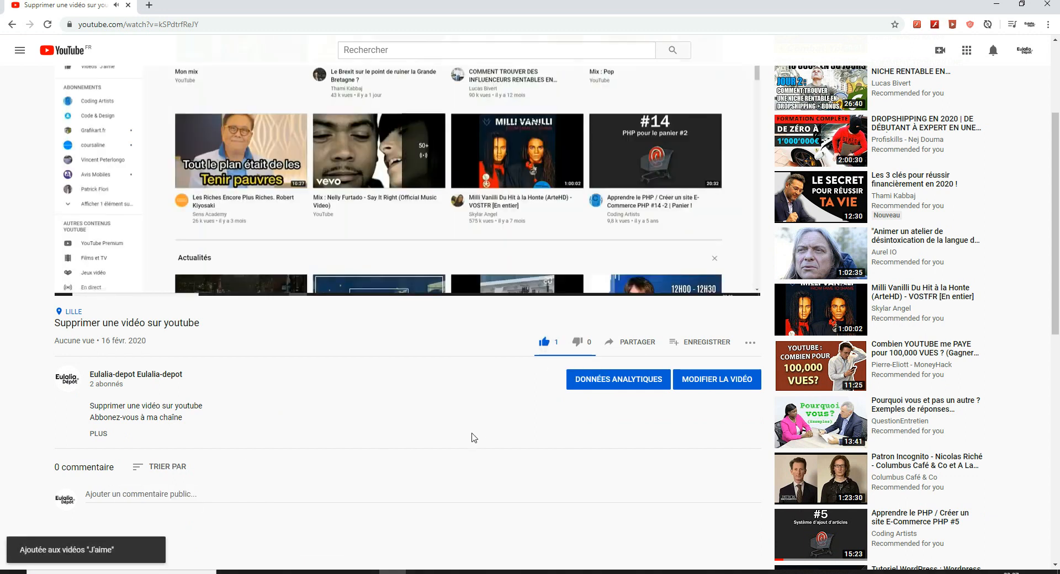
scroll(461, 445, "down", 1)
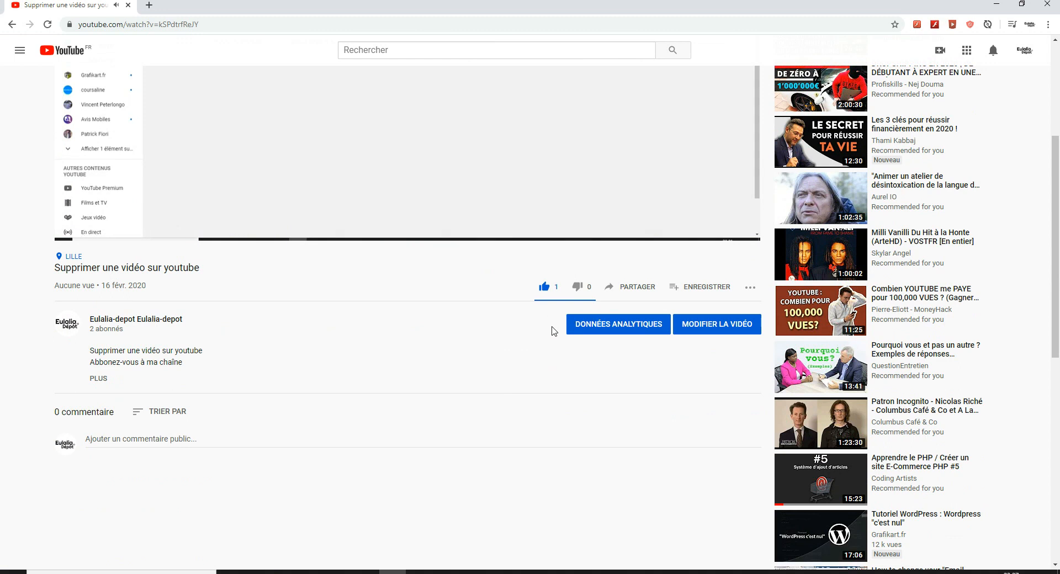
left_click(955, 571)
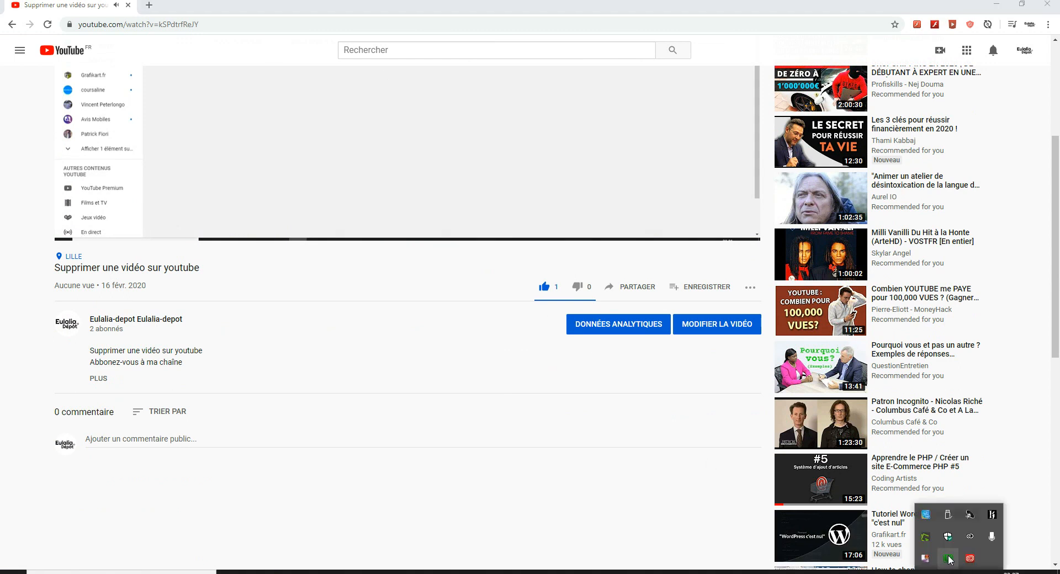